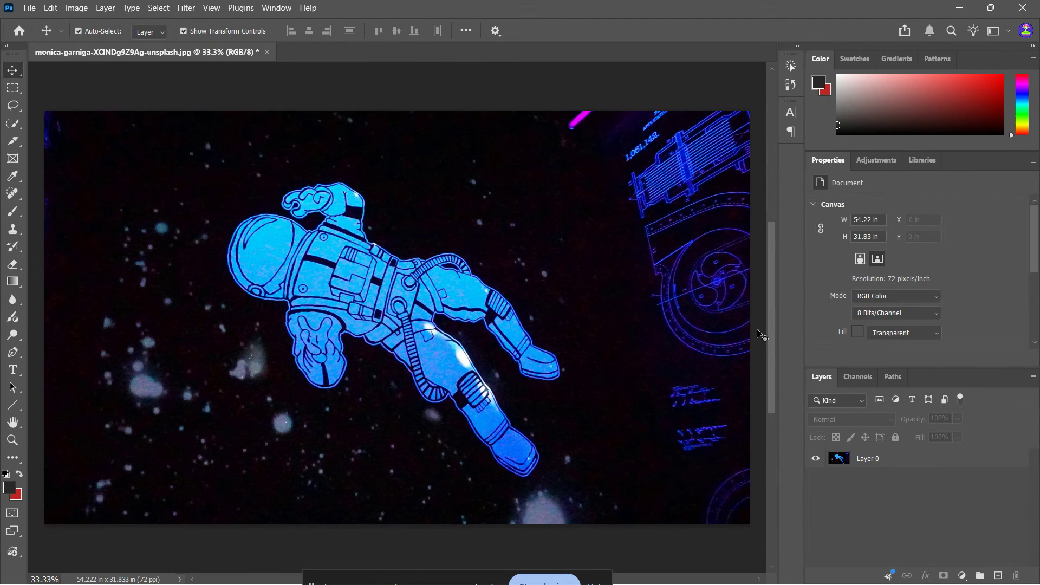
Activate the Polygonal Lasso tool for selecting on the astronaut image
click(461, 125)
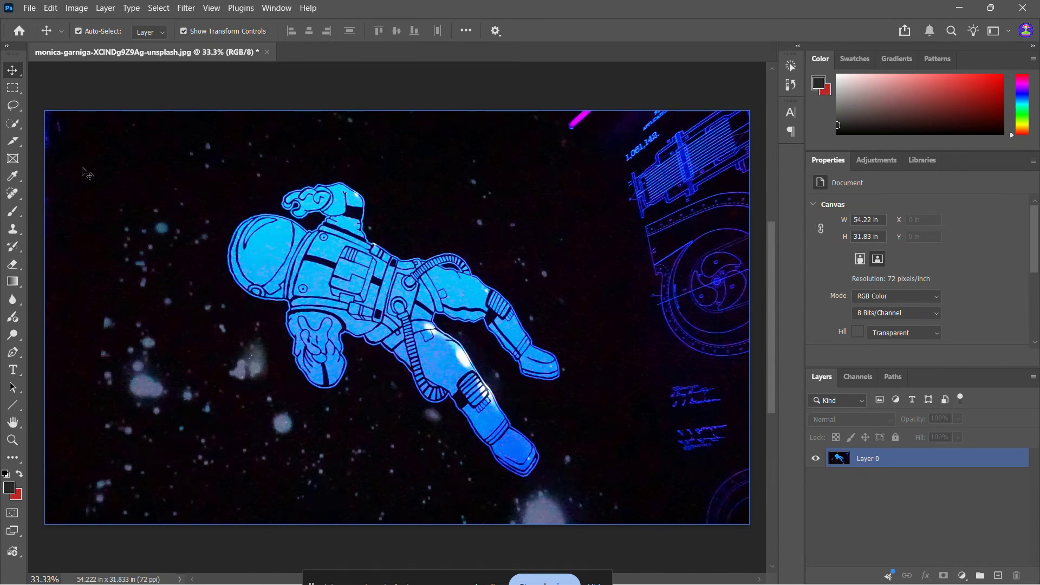
click(43, 121)
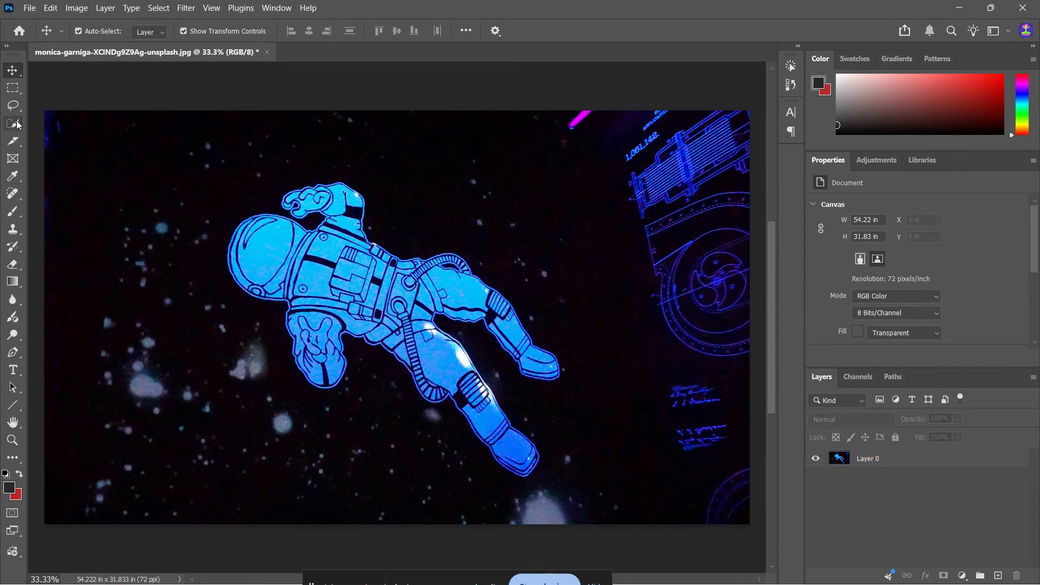
click(14, 112)
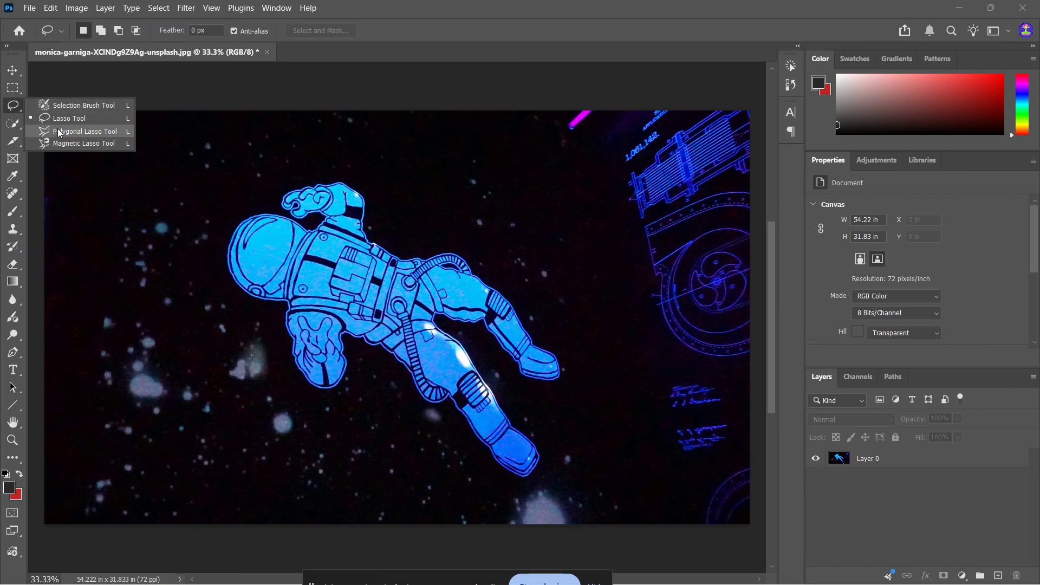
click(90, 132)
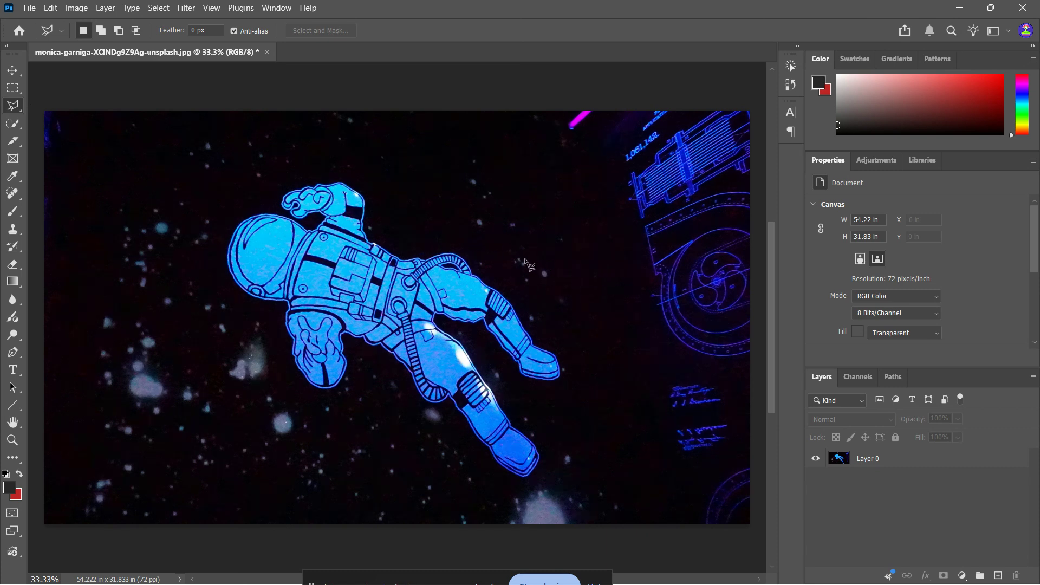
Trace a closed straight-edged selection around the whole astronaut with the Polygonal Lasso, and deselect it
click(188, 183)
click(345, 174)
click(376, 193)
click(376, 225)
click(399, 246)
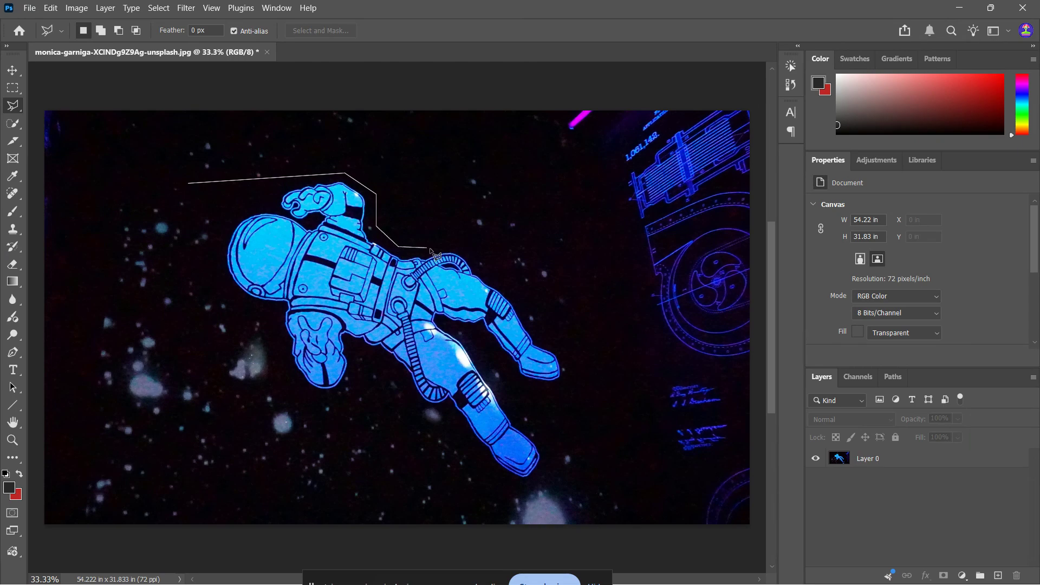
click(467, 249)
click(518, 300)
click(536, 332)
click(558, 352)
click(567, 374)
click(540, 386)
click(516, 377)
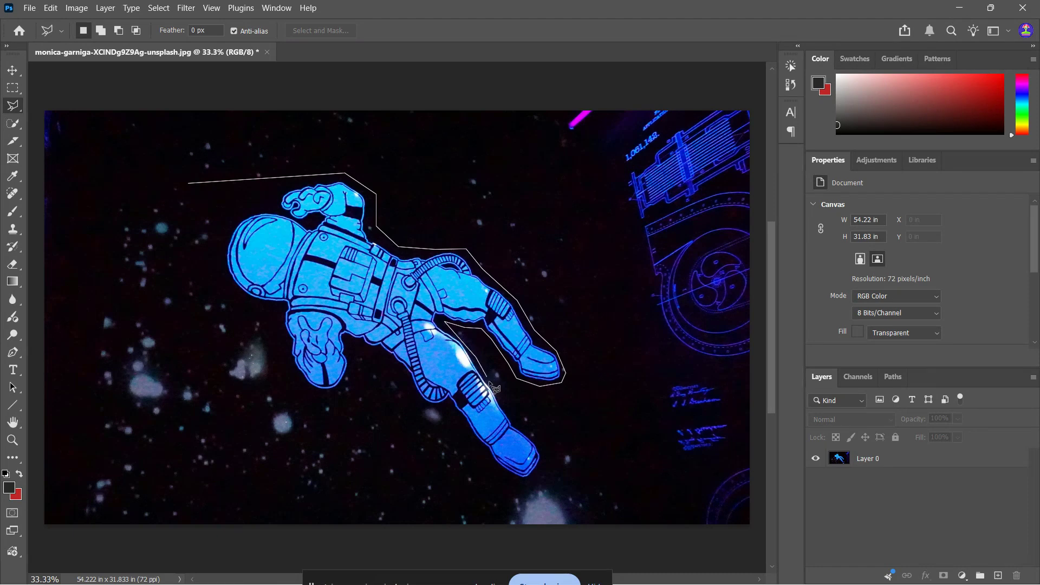
click(548, 458)
click(527, 485)
click(495, 473)
click(460, 421)
click(415, 403)
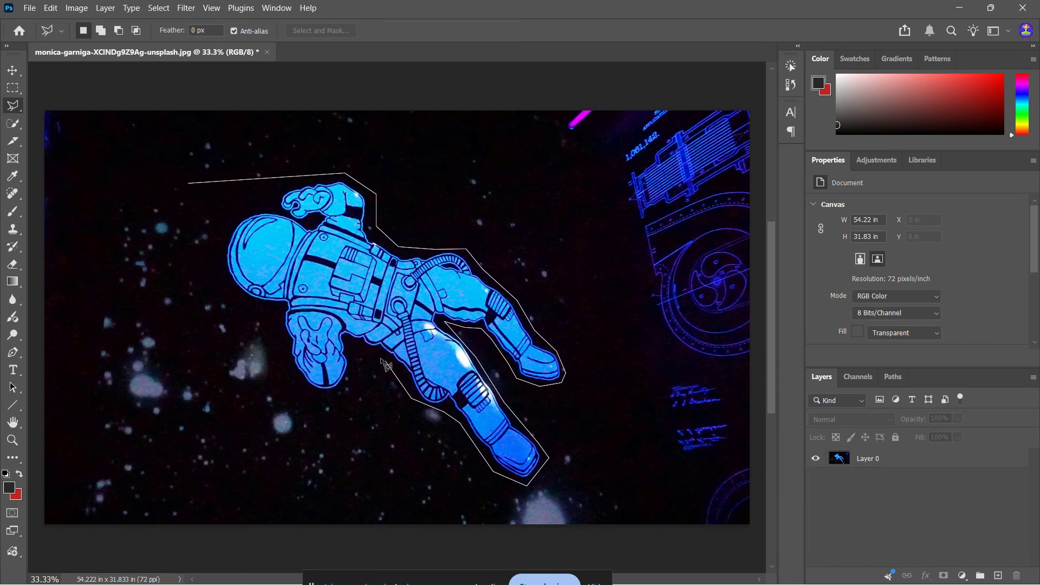
click(359, 349)
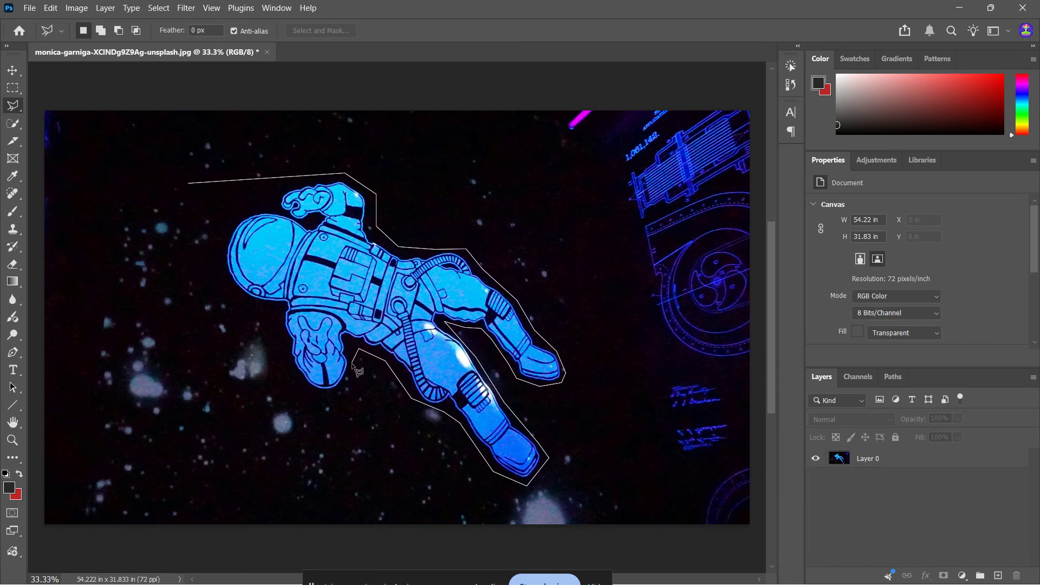
click(332, 396)
click(296, 378)
click(281, 313)
click(230, 297)
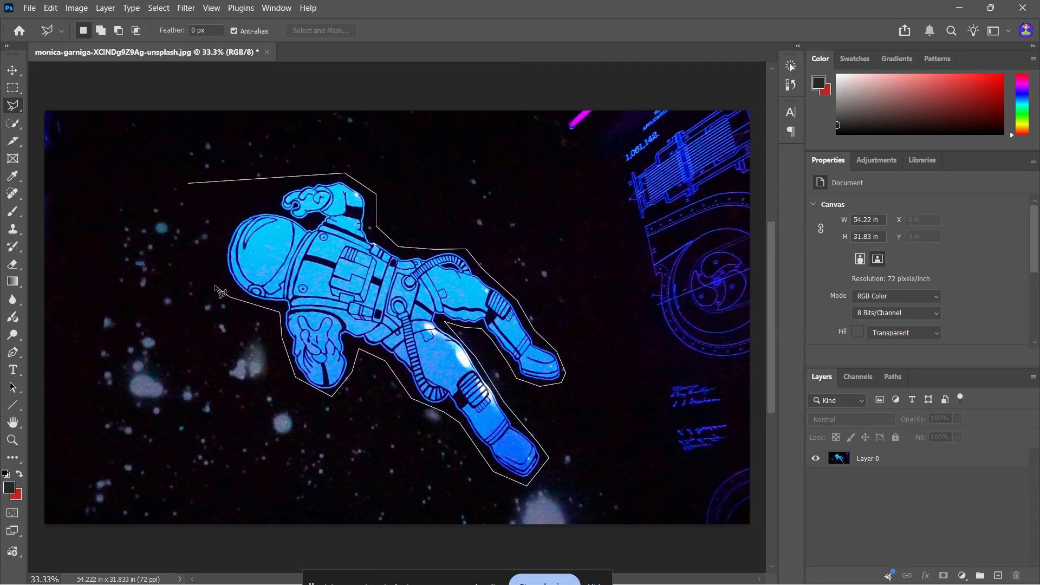
click(188, 183)
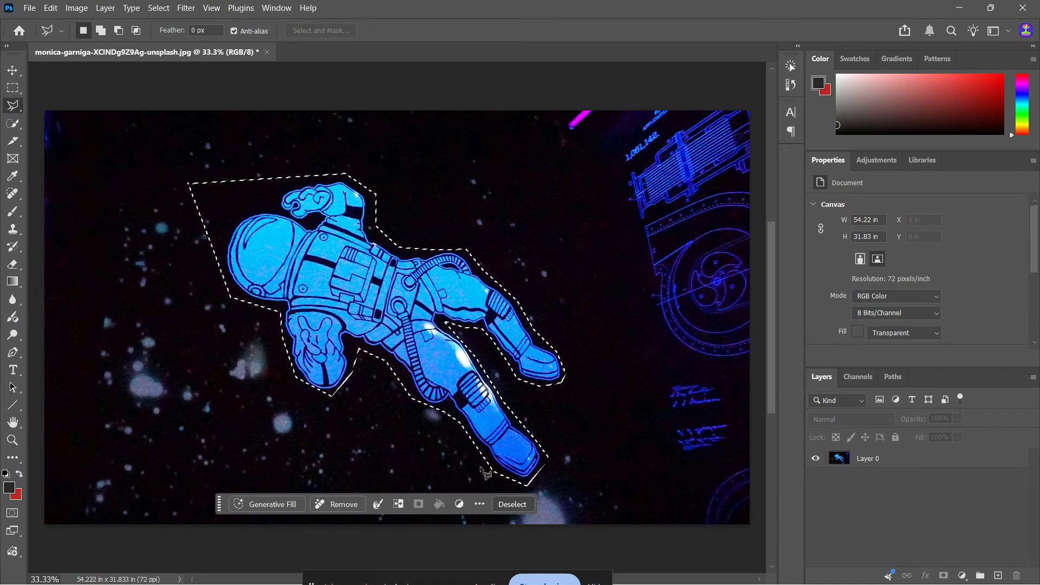
click(512, 504)
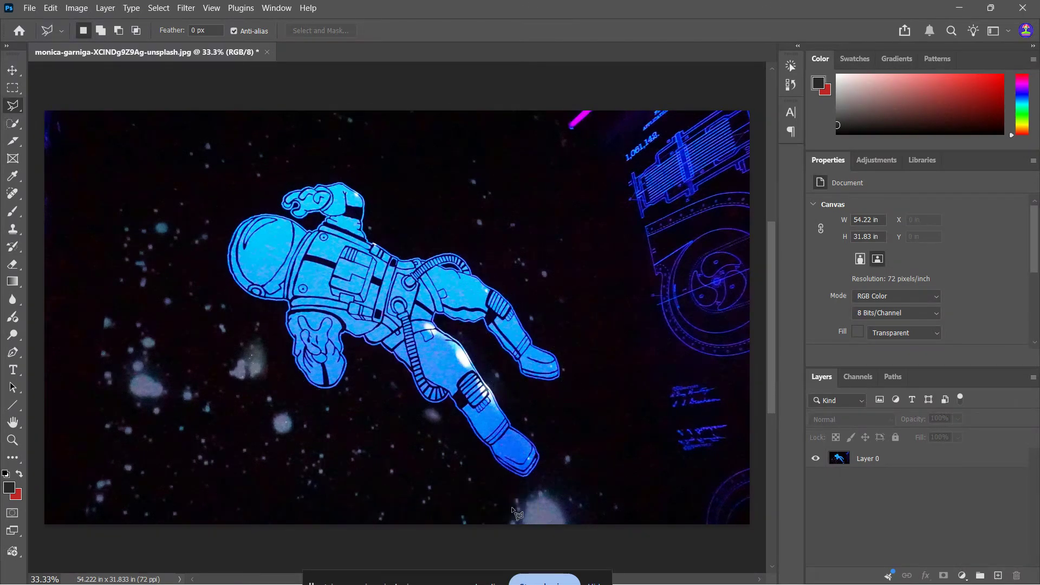
Draw a rectangular selection around the astronaut with angle-constrained Polygonal Lasso segments, and deselect it
click(183, 168)
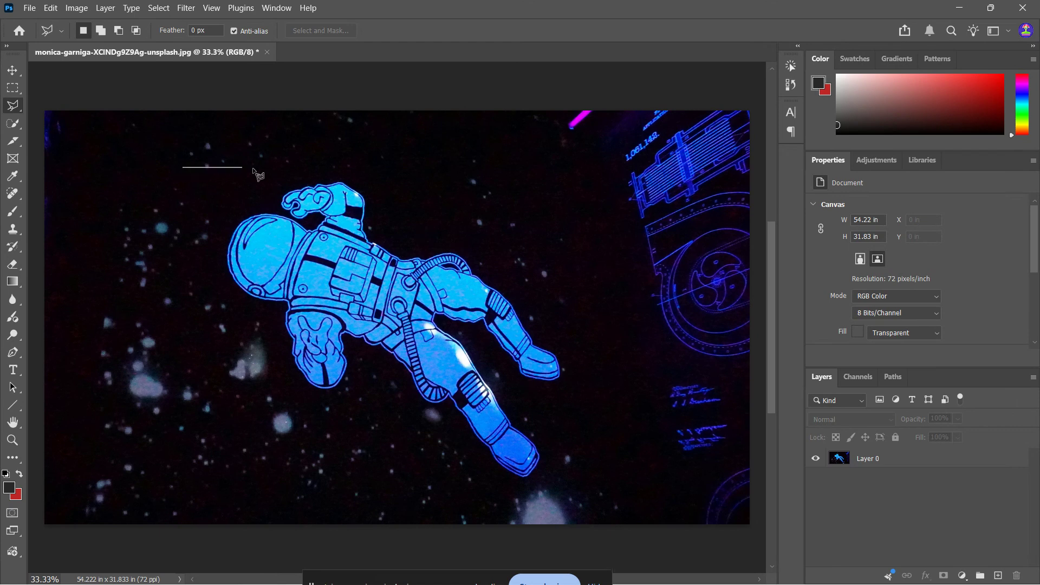
shift+click(605, 182)
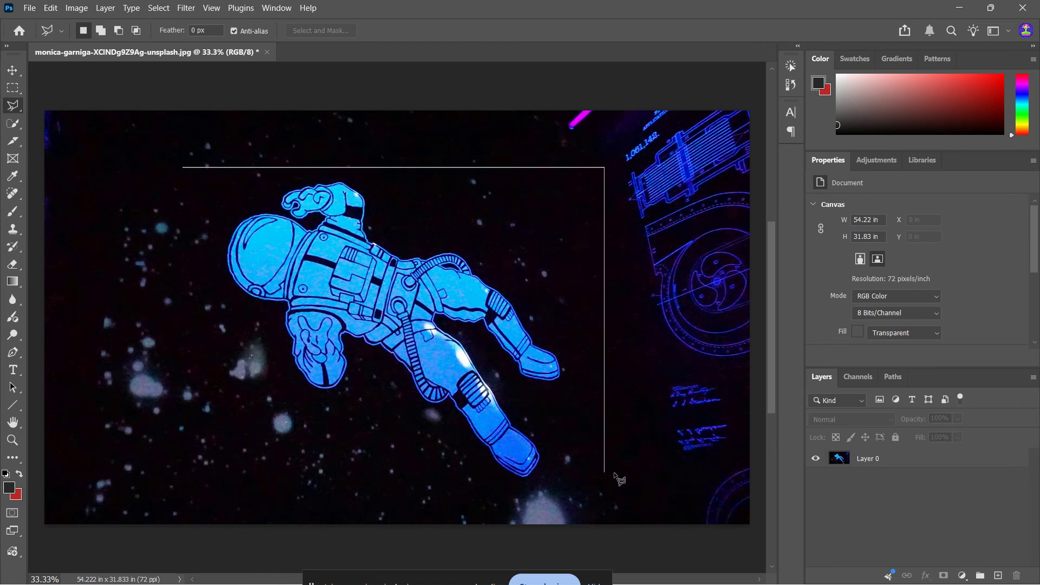
shift+click(596, 492)
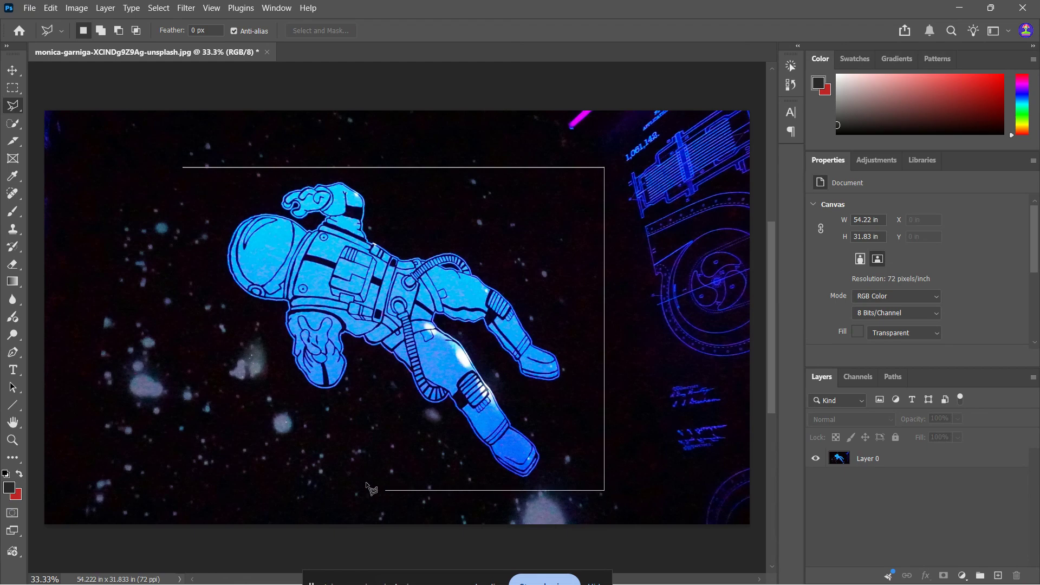
shift+click(188, 471)
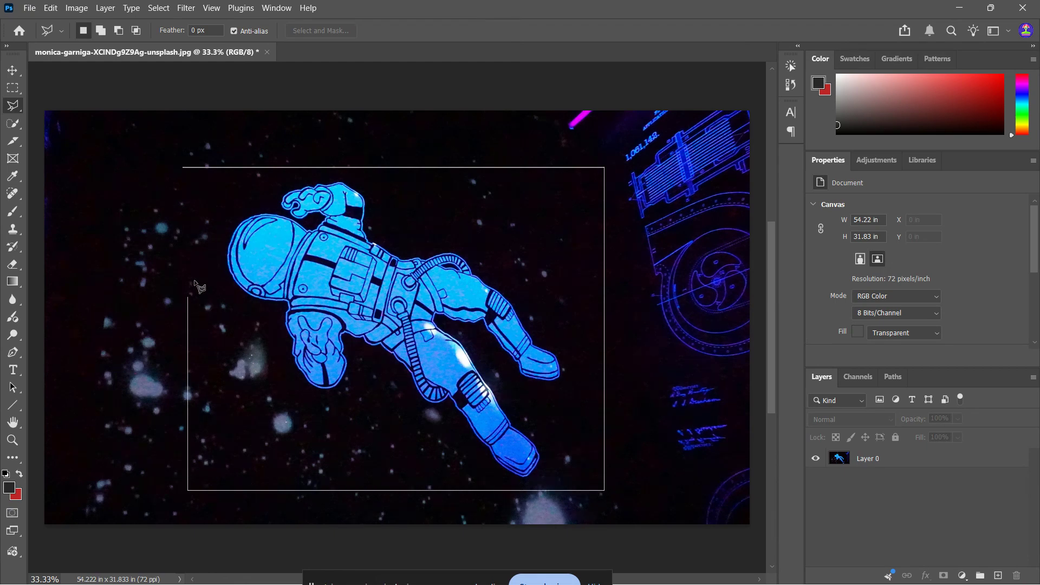
click(187, 165)
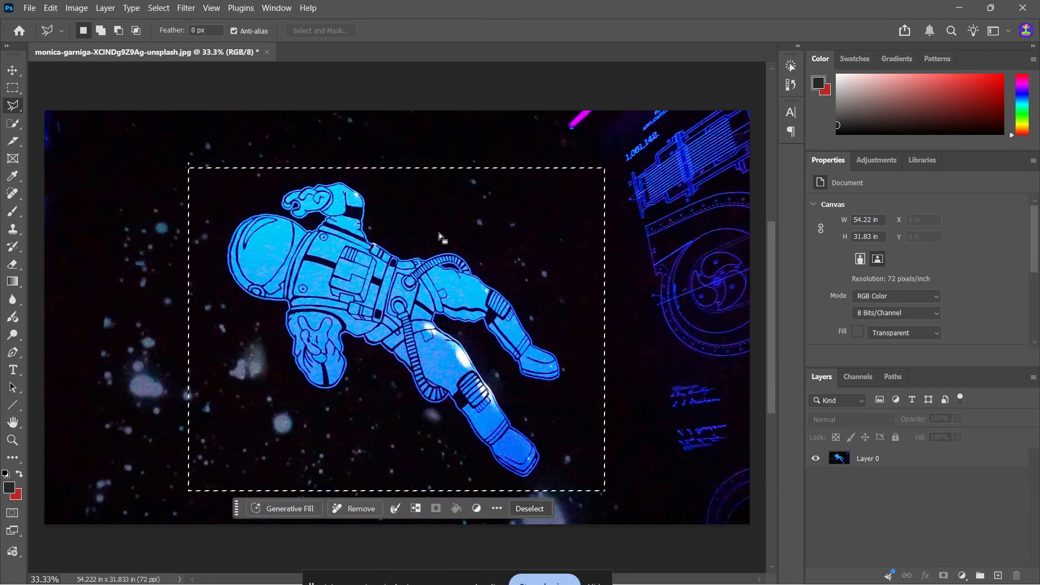
key(ctrl+d)
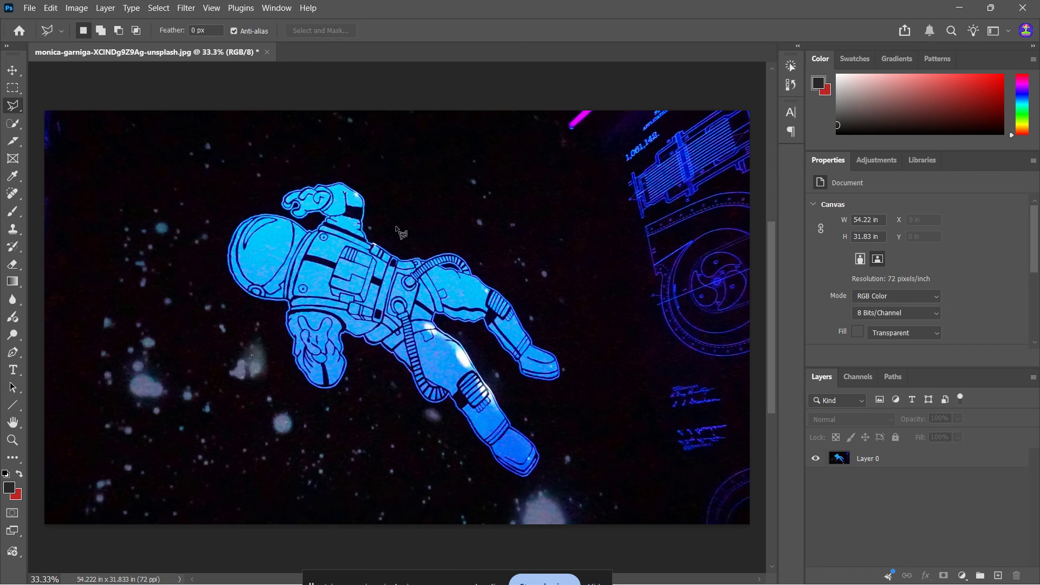
click(179, 162)
click(614, 162)
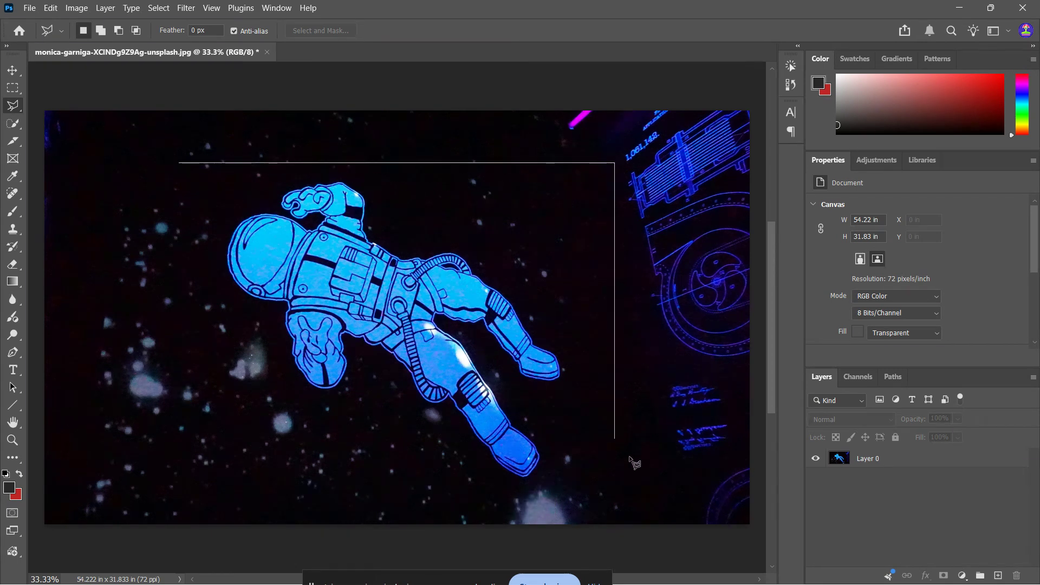
shift+click(614, 492)
key(BackSpace)
key(BackSpace)
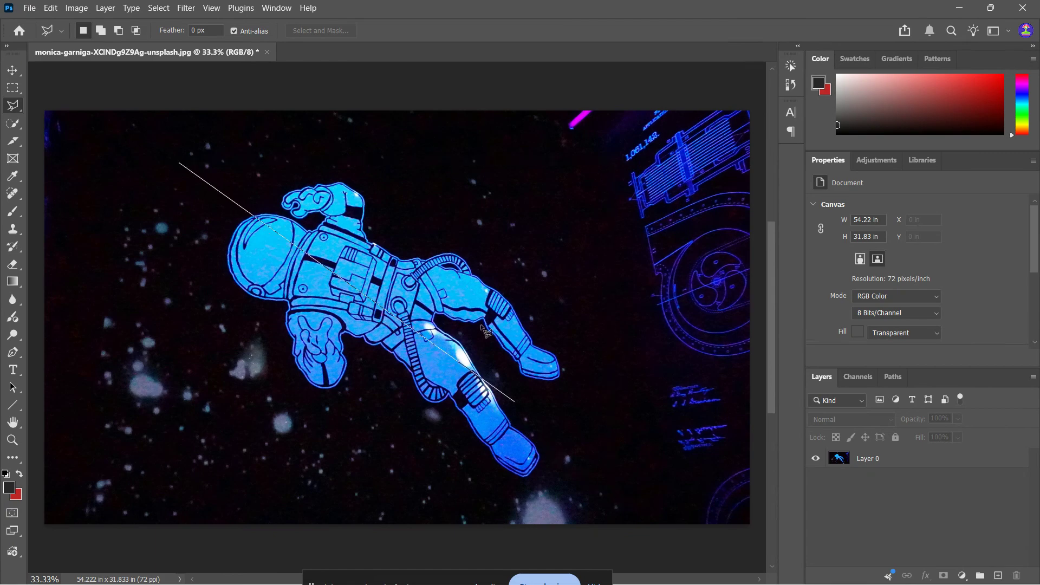
key(Escape)
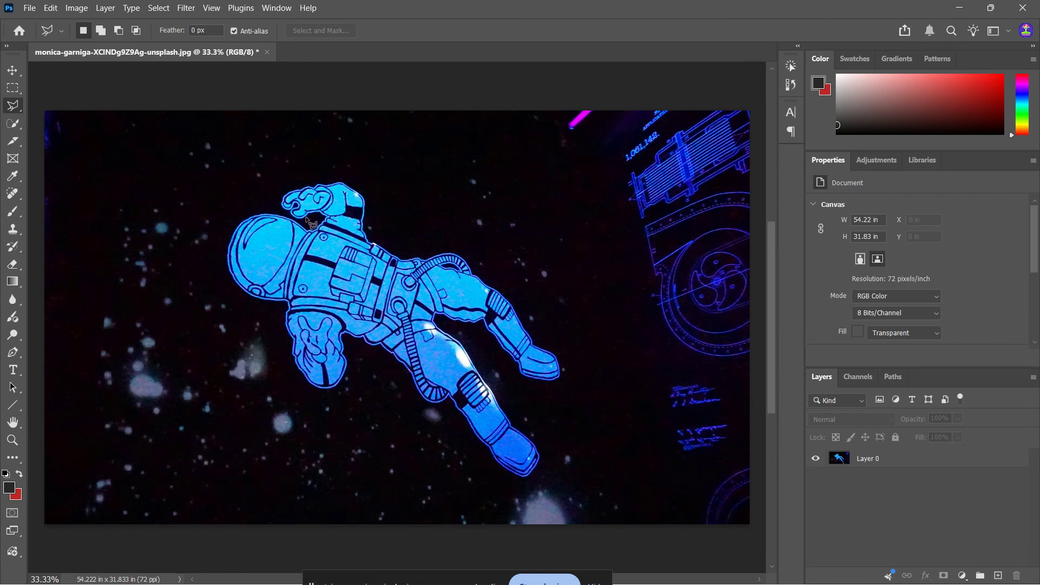
Outline a rectangle around the astronaut with the Polygonal Lasso, removing the misplaced last point and closing the selection at its starting corner
click(180, 165)
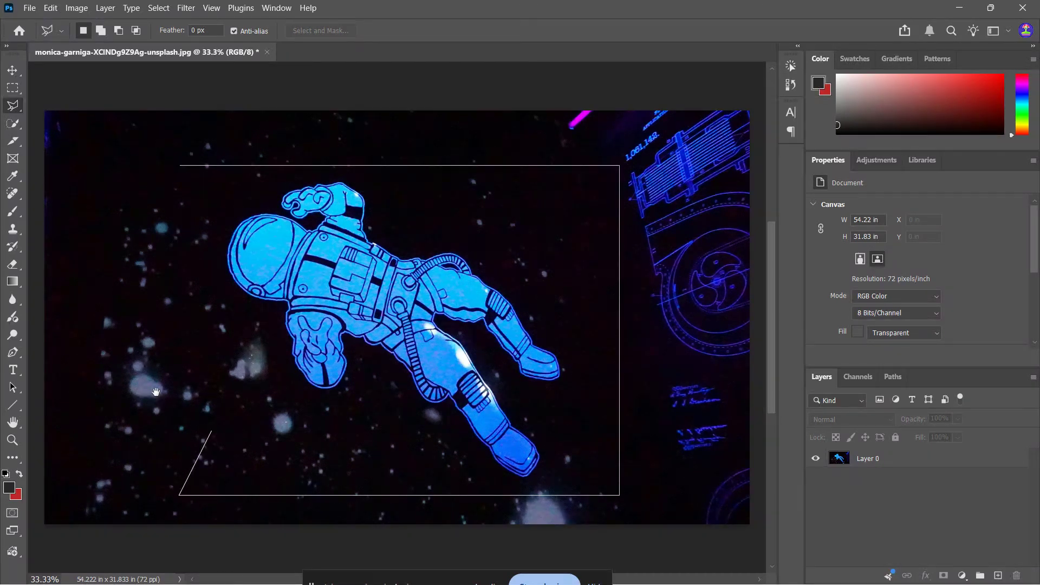
mouse_move(208, 329)
mouse_down()
mouse_move(413, 370)
mouse_move(145, 296)
mouse_move(207, 299)
mouse_move(197, 306)
mouse_up()
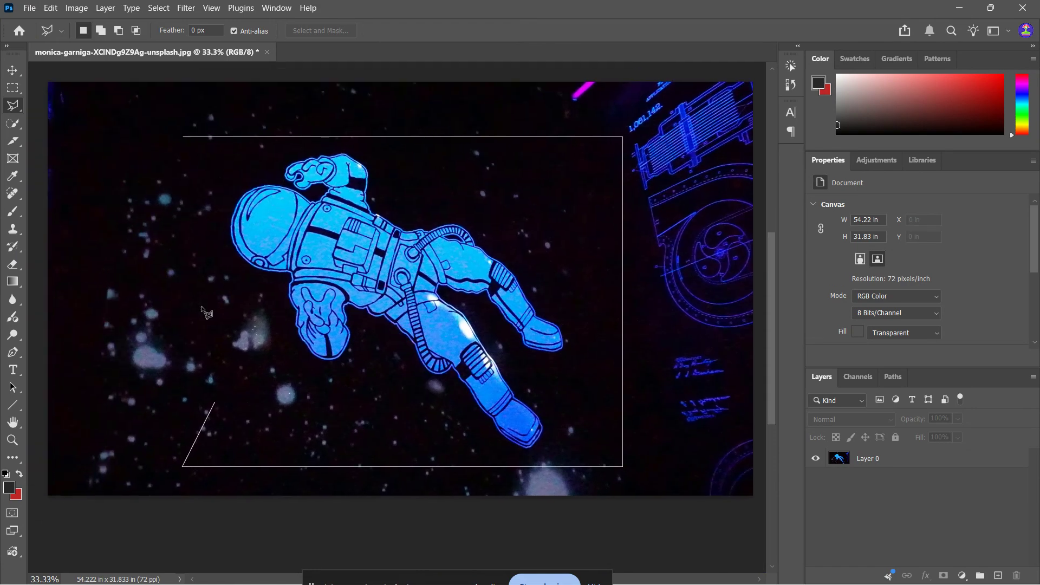
scroll(212, 307, up, 8)
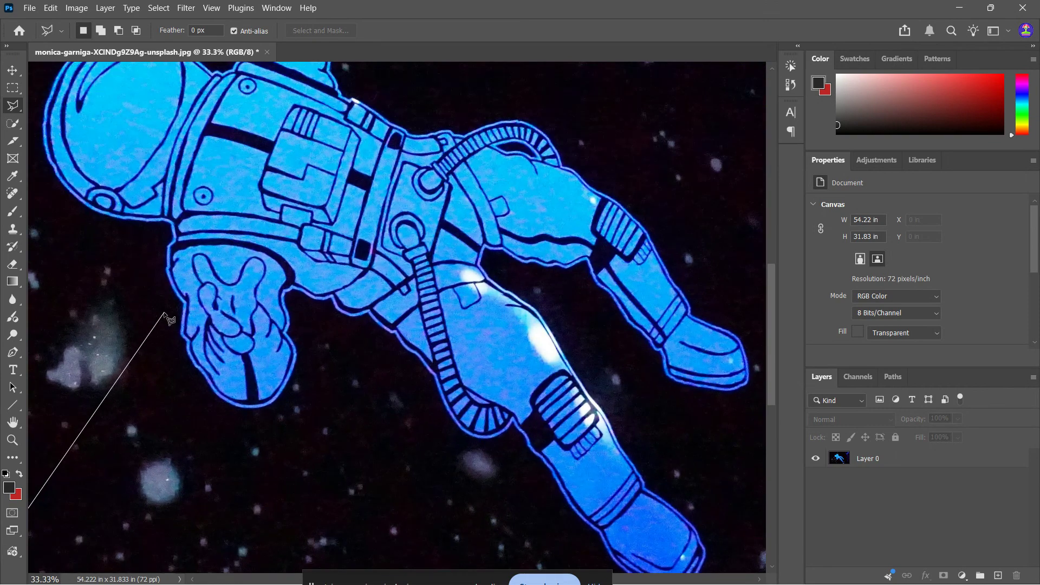
mouse_move(150, 319)
mouse_down()
mouse_move(347, 333)
mouse_move(542, 231)
mouse_move(531, 233)
mouse_up()
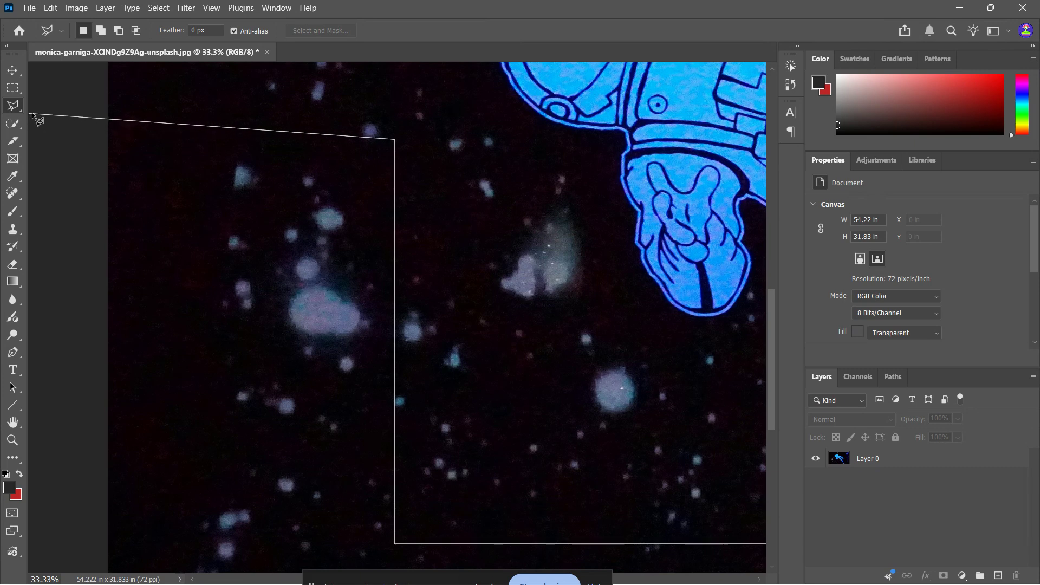
key(BackSpace)
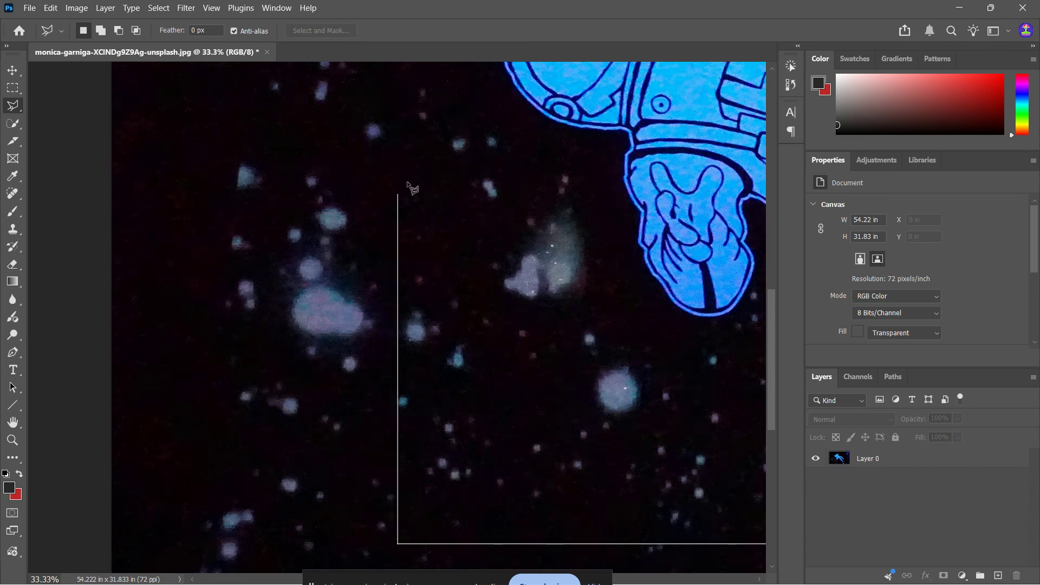
scroll(401, 217, down, 3)
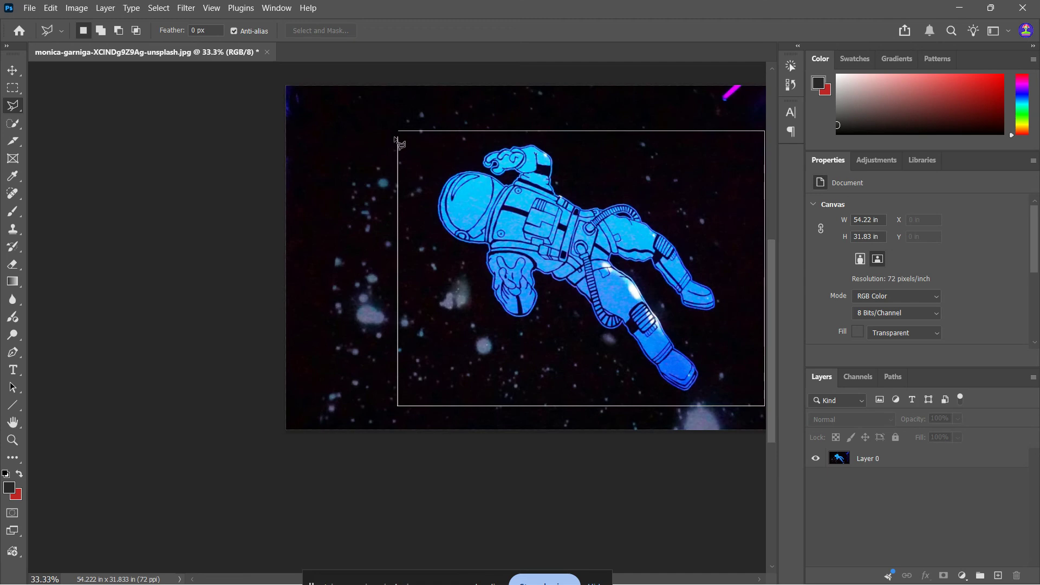
click(399, 132)
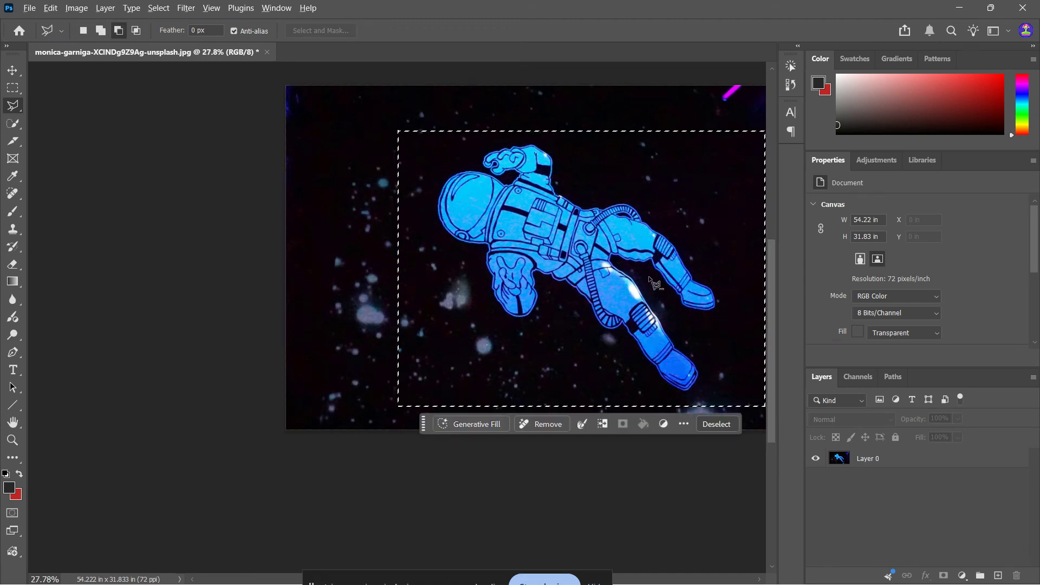
key(space)
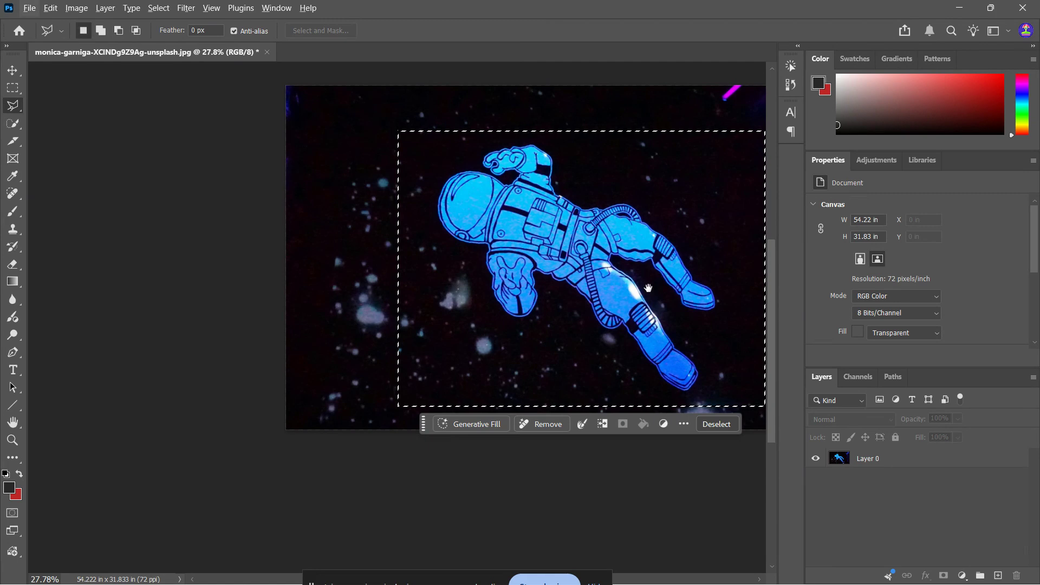
drag(648, 287, 503, 322)
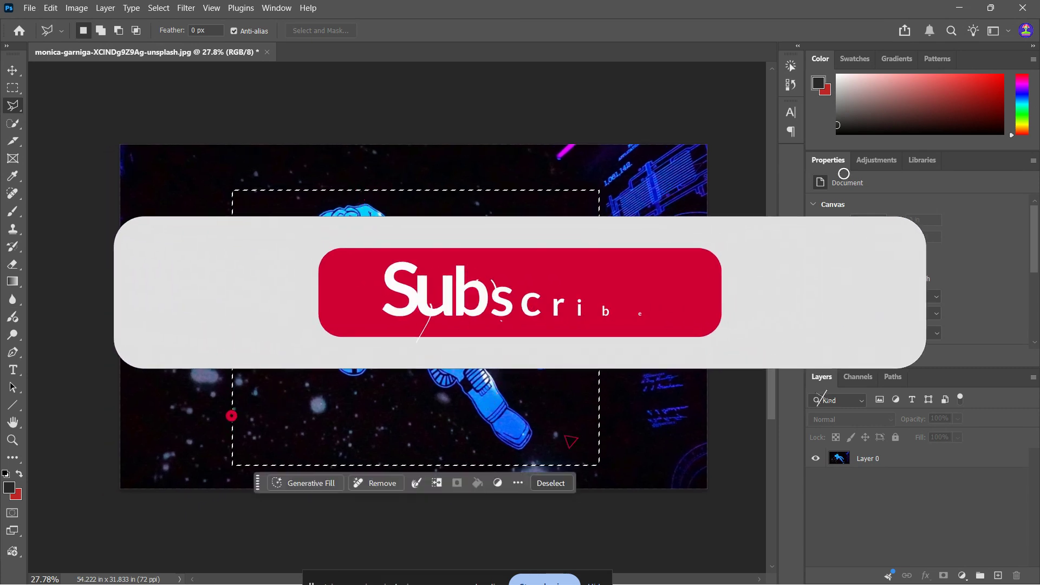
key(Return)
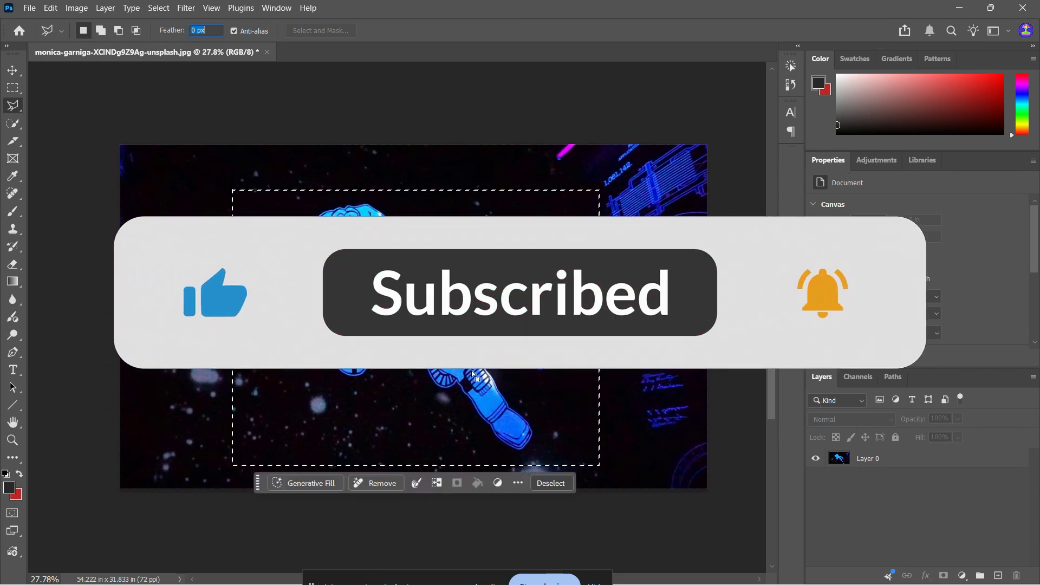